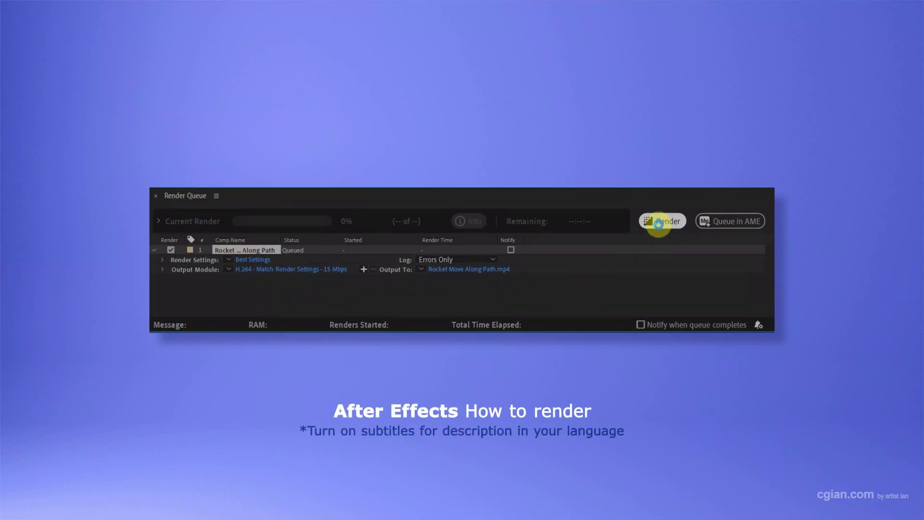
Begin rendering the queued Rocket Move Along Path composition from the Render Queue panel
click(659, 223)
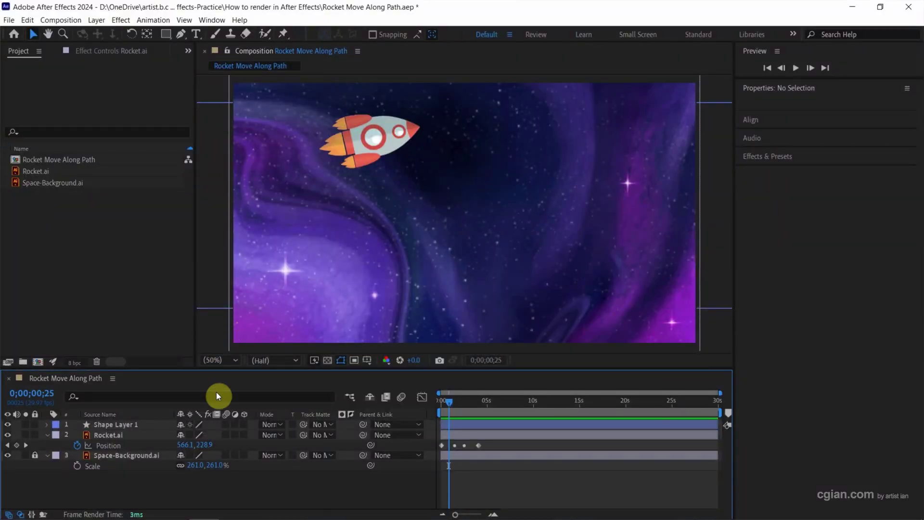
Select the Rocket.ai layer, scrub to preview its motion path, then select the Rocket Move Along Path comp
click(272, 436)
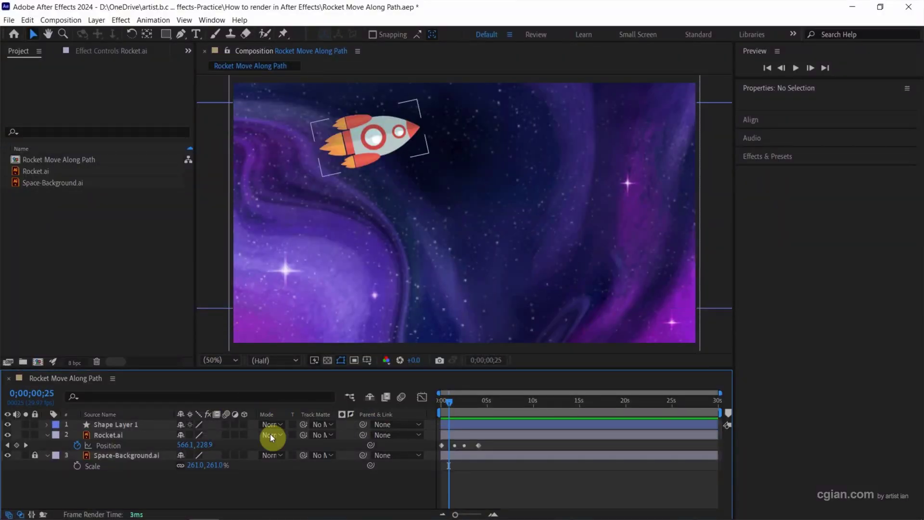
click(131, 436)
click(452, 402)
mouse_move(453, 403)
mouse_down()
mouse_move(470, 409)
mouse_move(447, 404)
mouse_up()
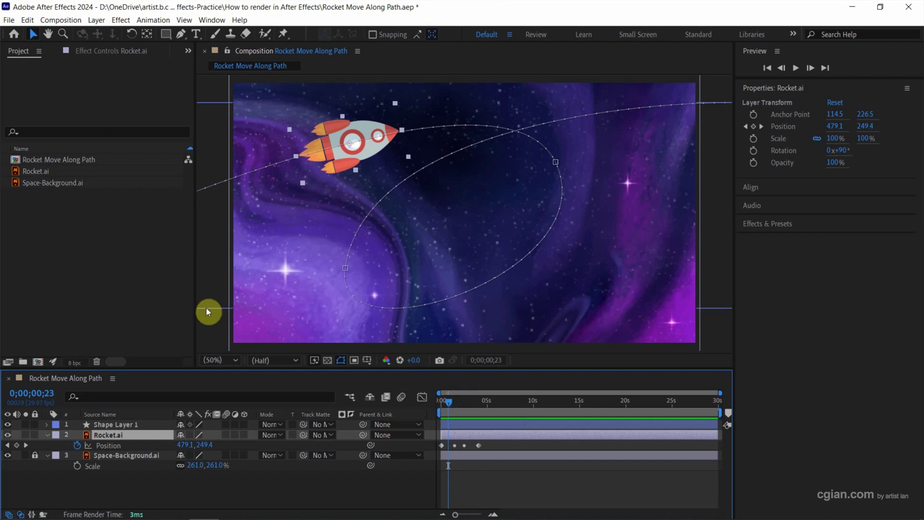
click(58, 160)
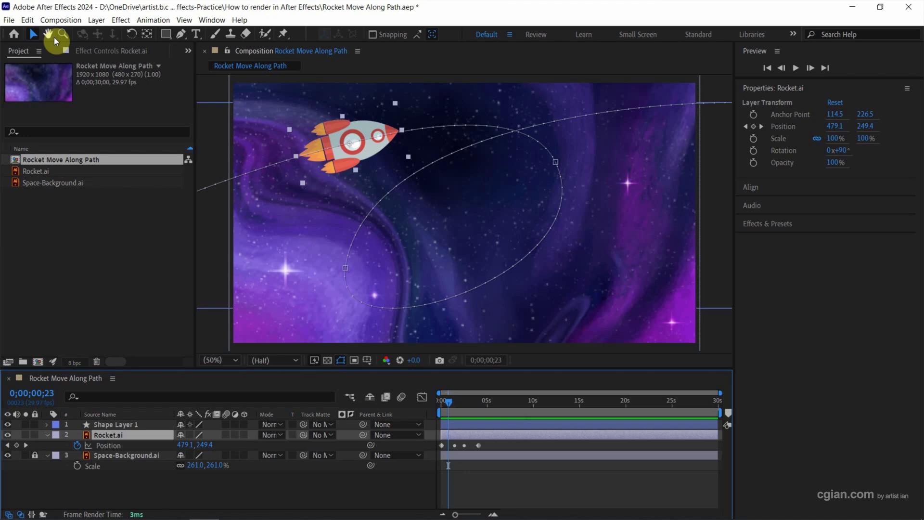
Add Rocket Move Along Path to the Adobe Media Encoder queue from the Composition menu
click(58, 20)
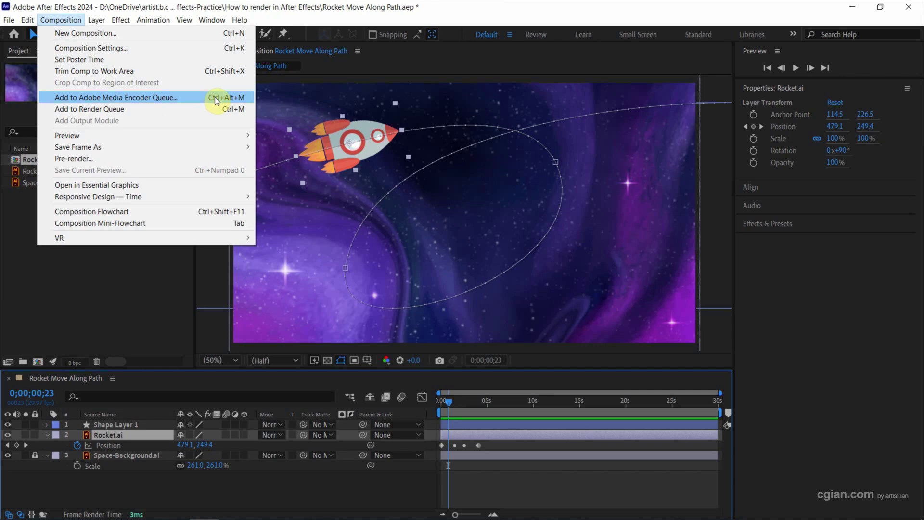
click(214, 97)
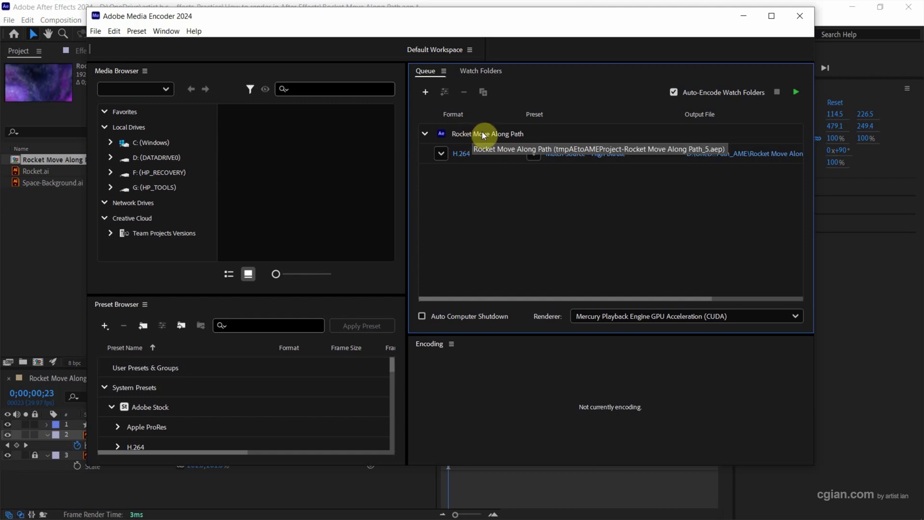
Open the queued item's export settings, try QuickTime and Animated GIF, then return to H.264
click(460, 154)
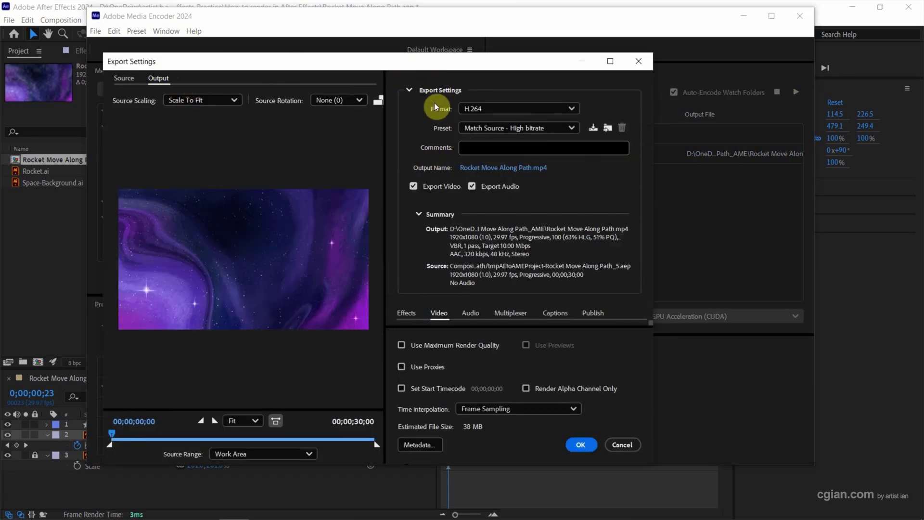
click(480, 109)
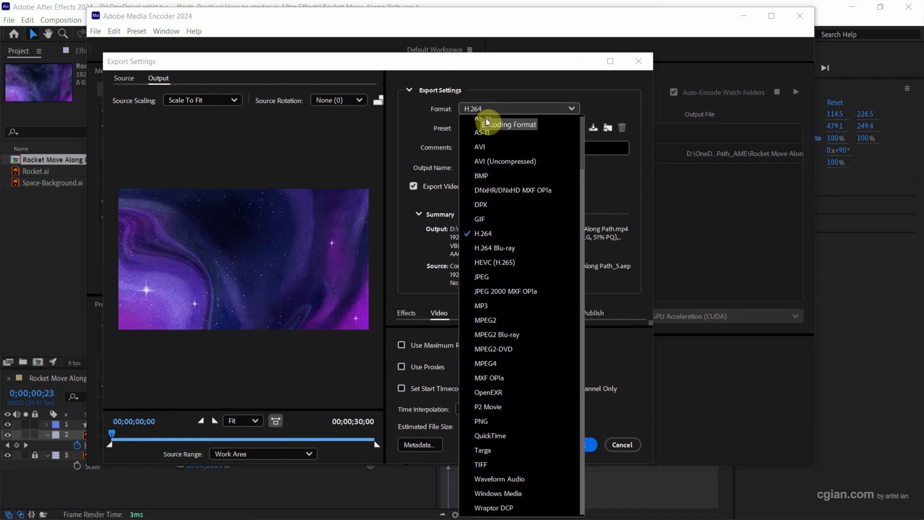
click(497, 434)
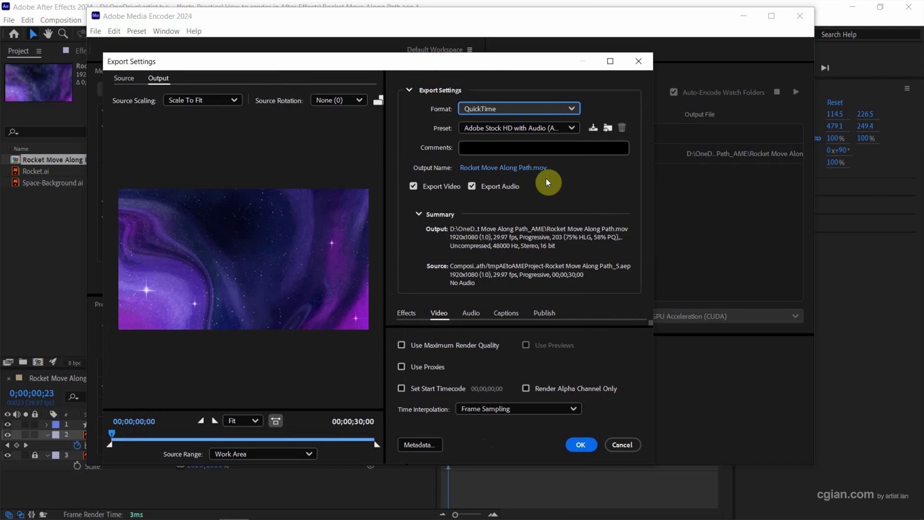
click(538, 109)
scroll(508, 175, up, 2)
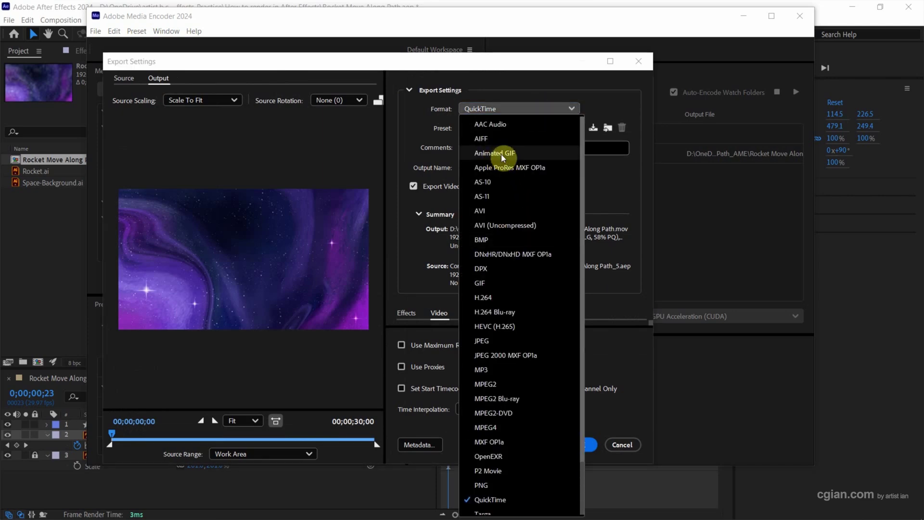
click(501, 154)
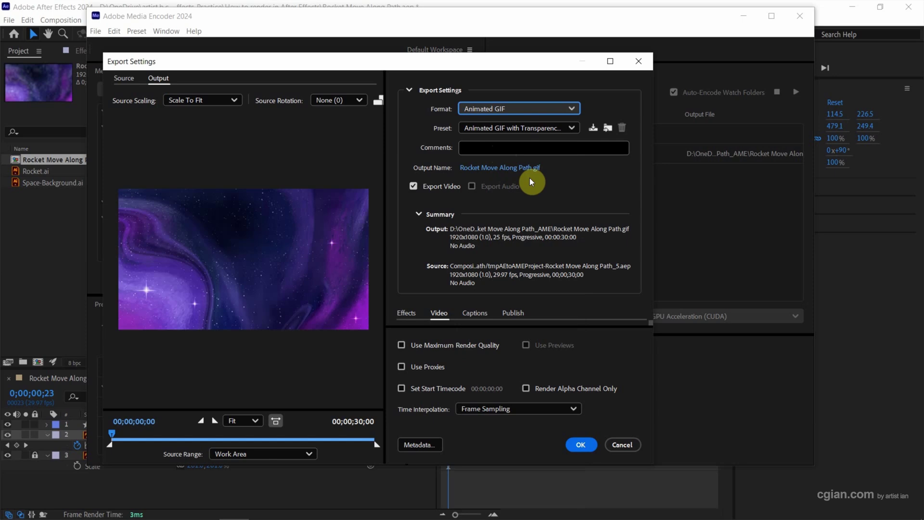
click(495, 111)
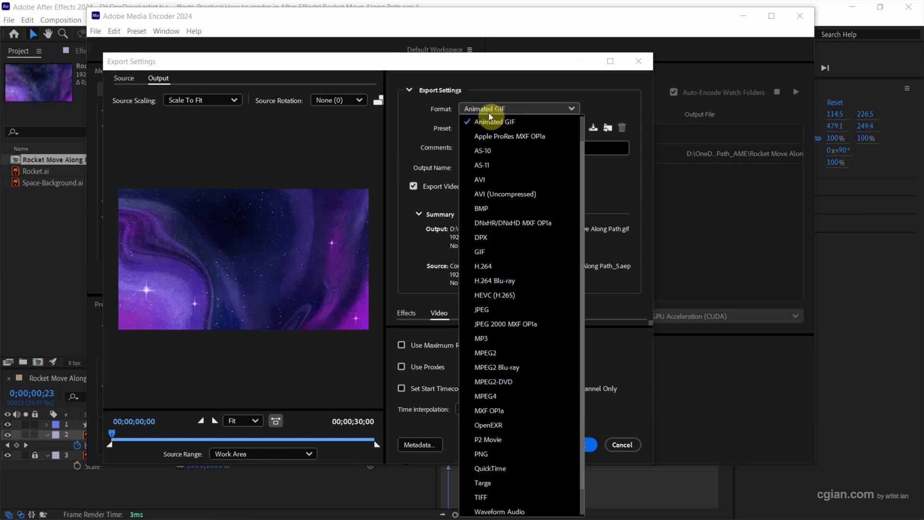
click(489, 265)
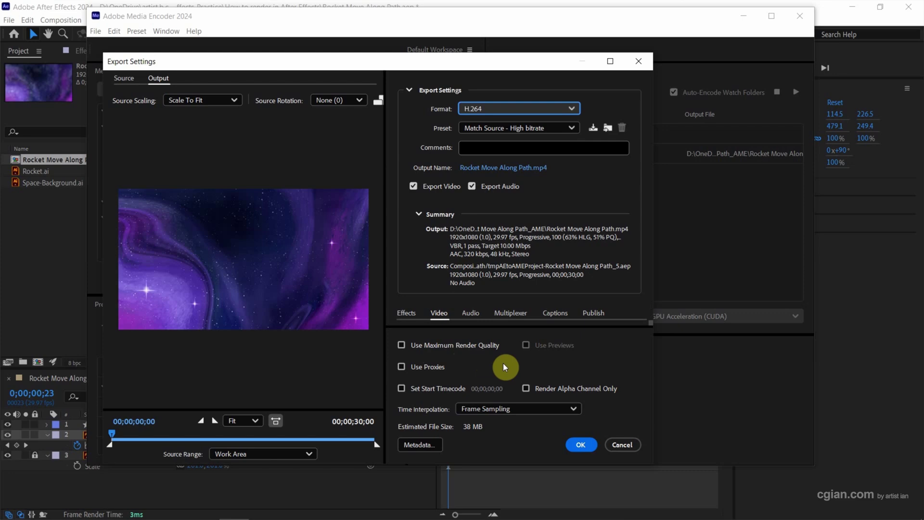
Accept the H.264 settings and save output as Rocket Move Along Path.mp4 in the _AME folder
click(579, 447)
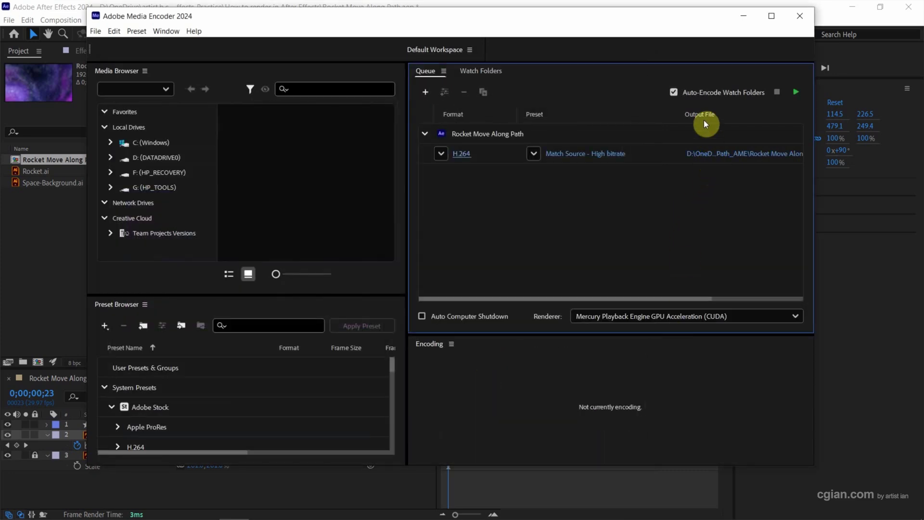
click(716, 155)
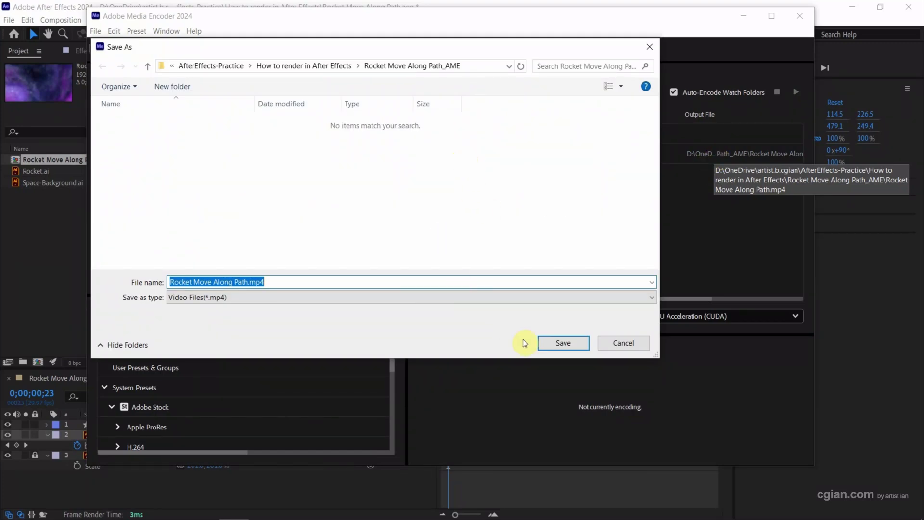
click(559, 344)
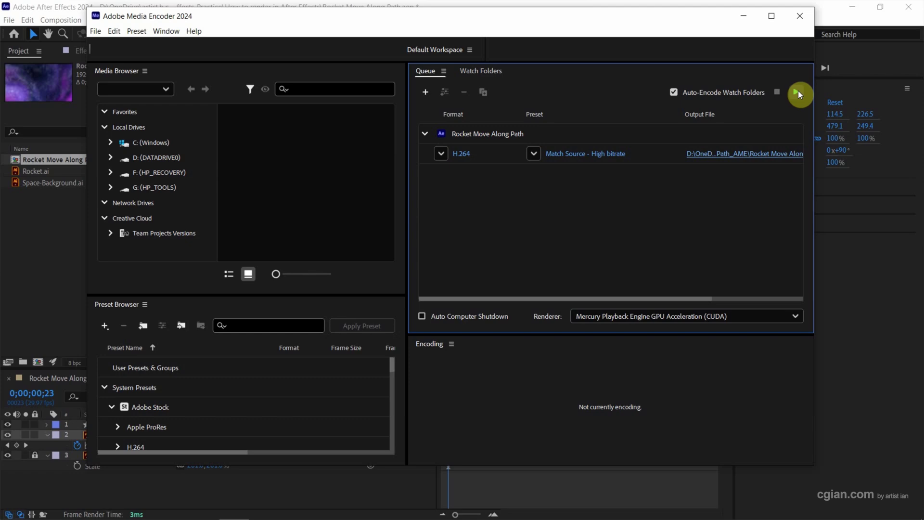
Close Media Encoder and queue Rocket Move Along Path in the After Effects Render Queue
click(801, 19)
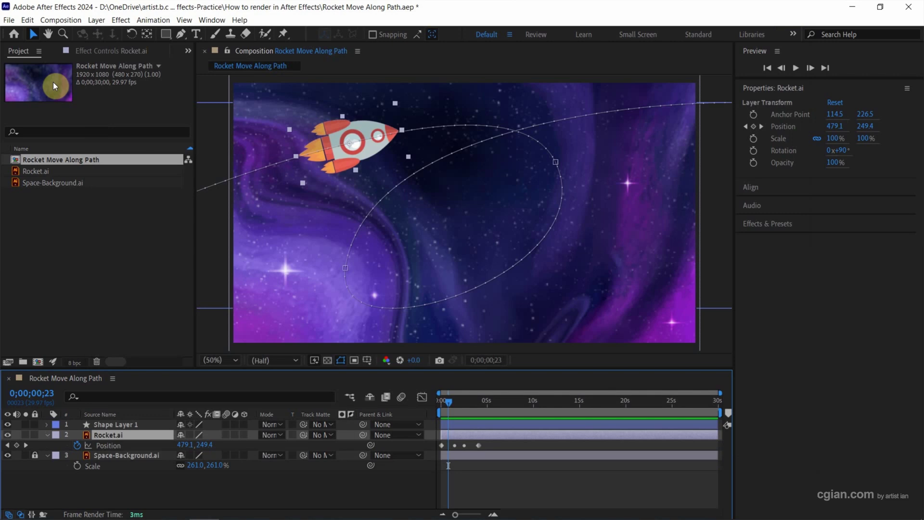
click(49, 24)
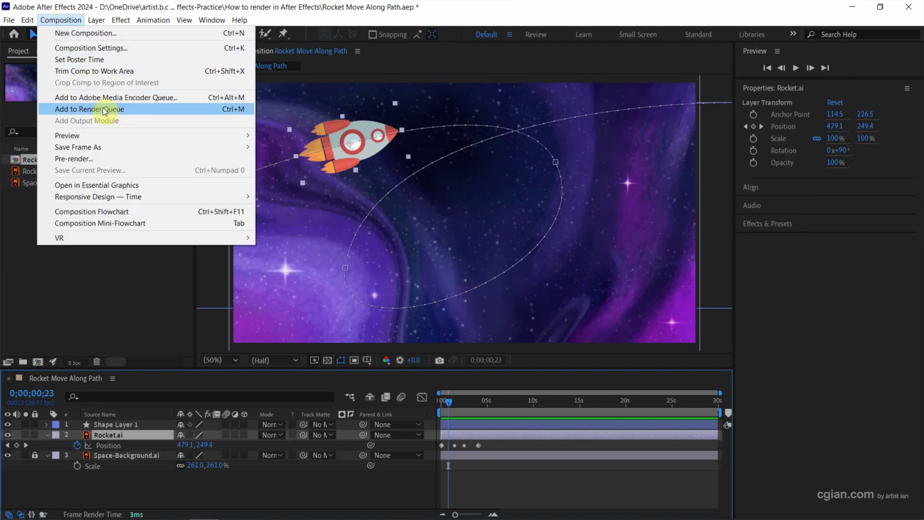
click(226, 110)
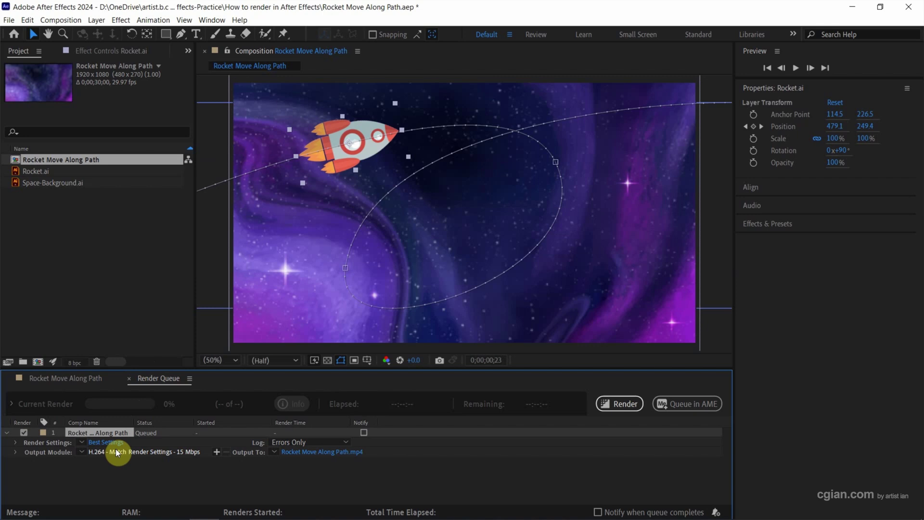
Confirm the render's output module format remains H.264
click(115, 448)
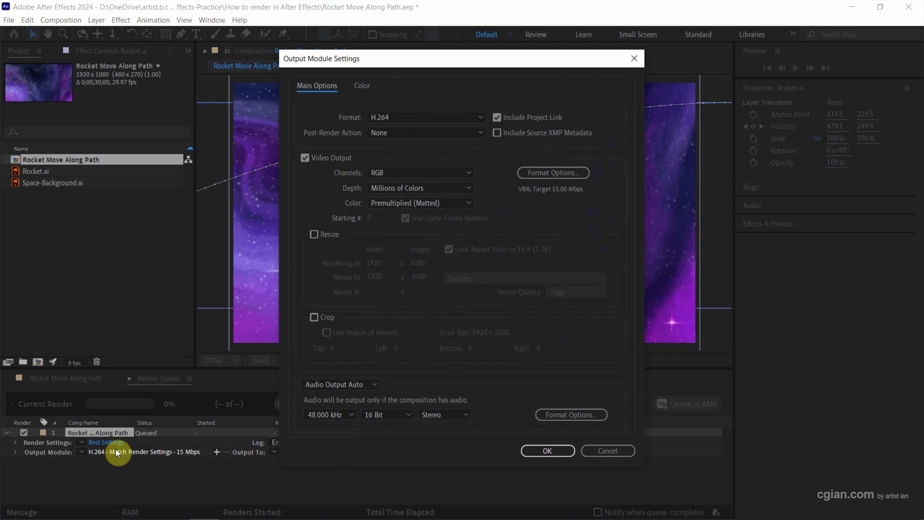
click(390, 118)
click(377, 121)
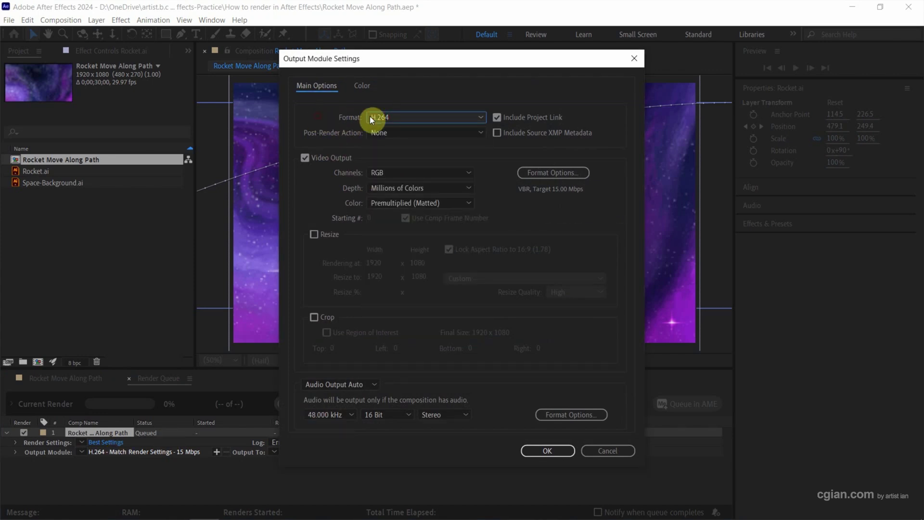
click(545, 452)
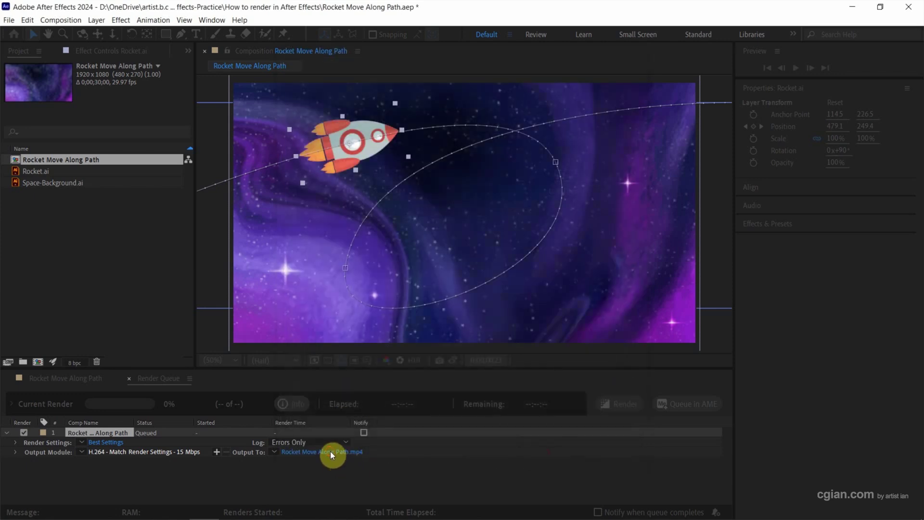
Save the render output as Rocket Move Along Path.mp4 in the How to render in After Effects folder
click(330, 451)
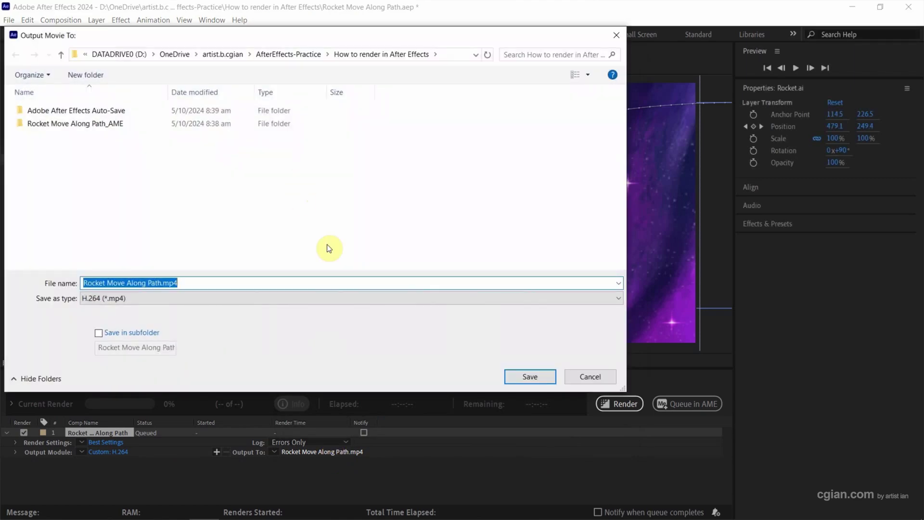
click(529, 377)
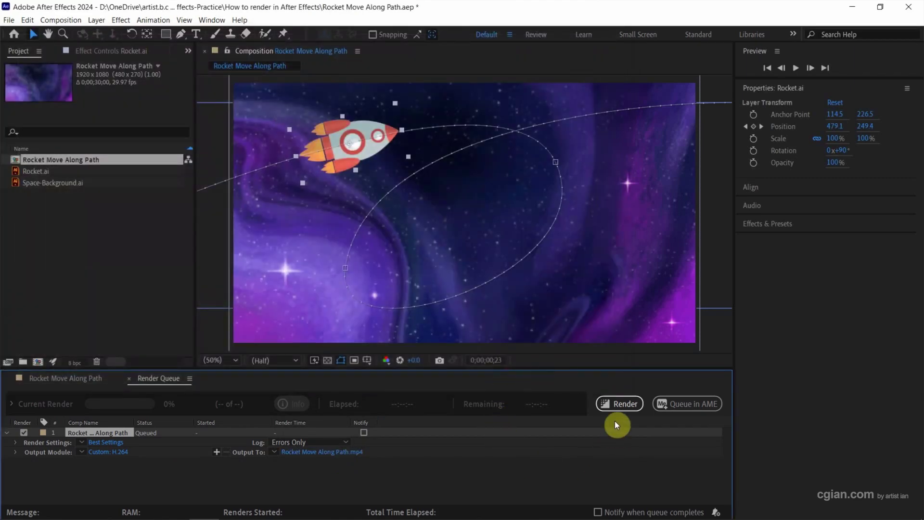